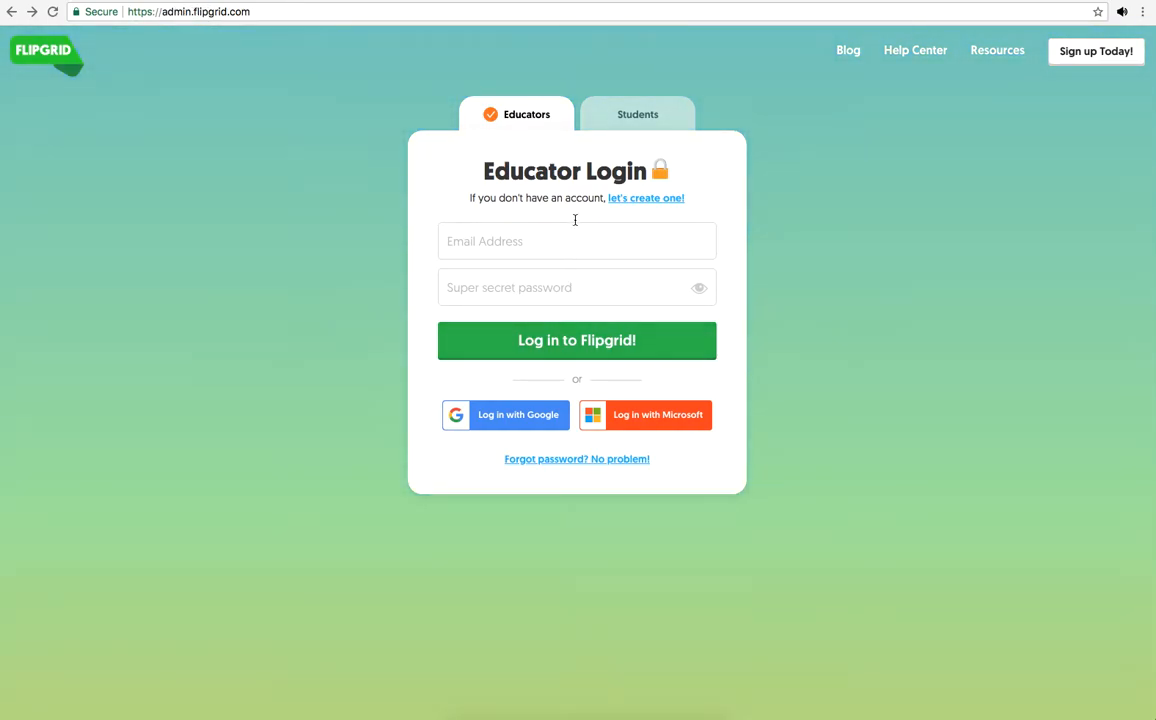
# - Sign up for a new educator account with the learner community set to Organization/Corporate, refusing to have the browser save the password
pyautogui.click(640, 199)
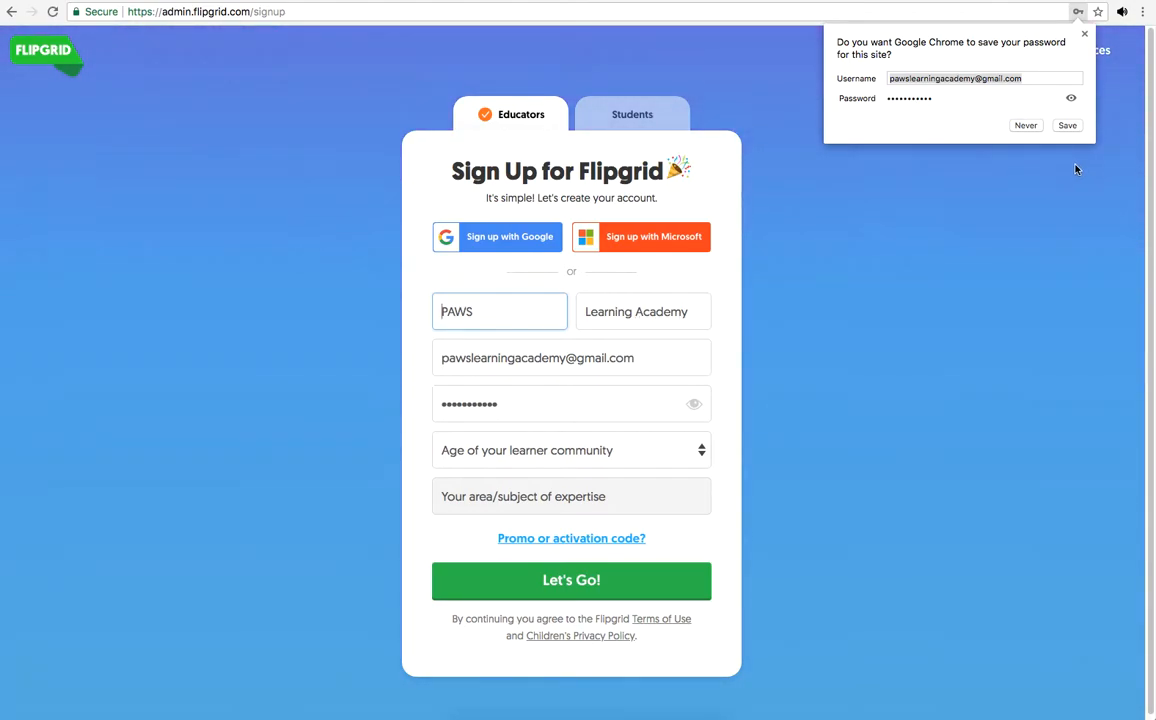
pyautogui.click(1026, 125)
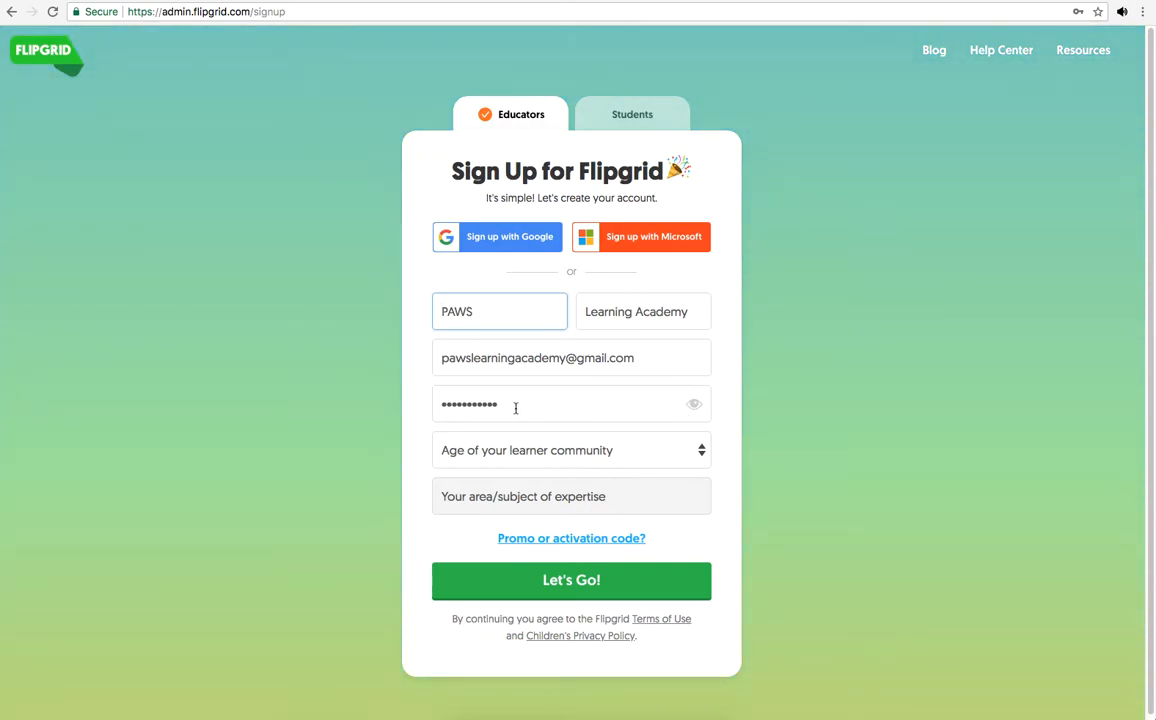
pyautogui.click(701, 451)
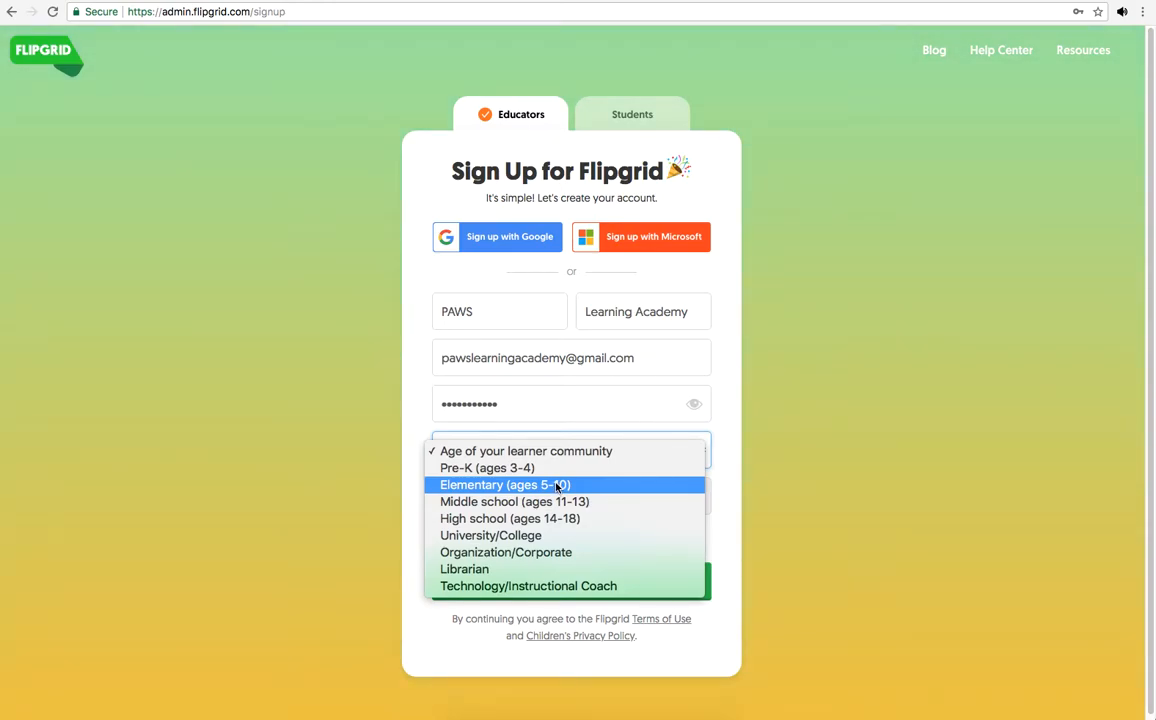
pyautogui.click(570, 555)
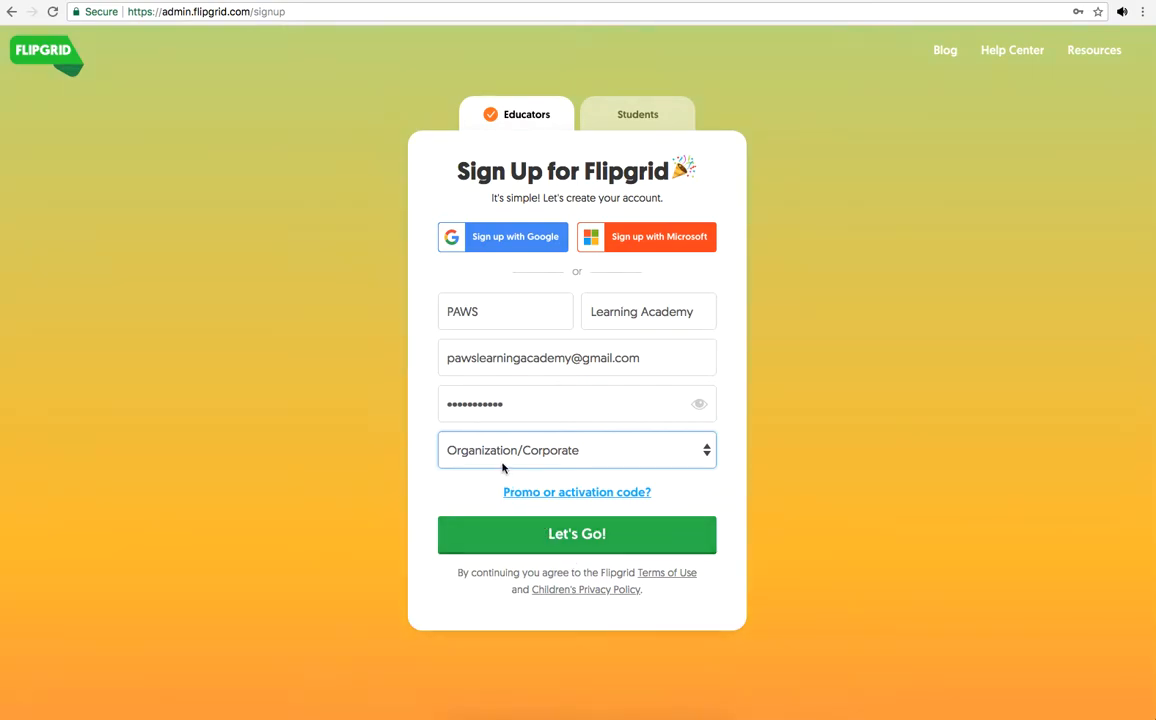
pyautogui.click(574, 535)
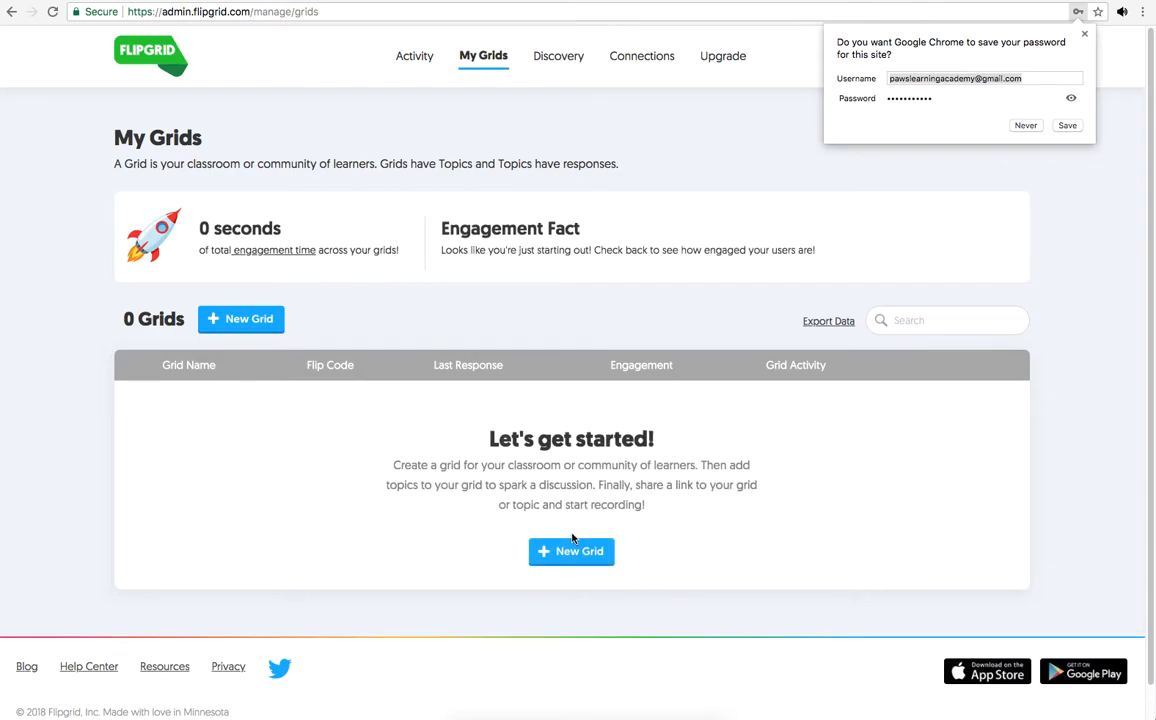
pyautogui.click(1025, 127)
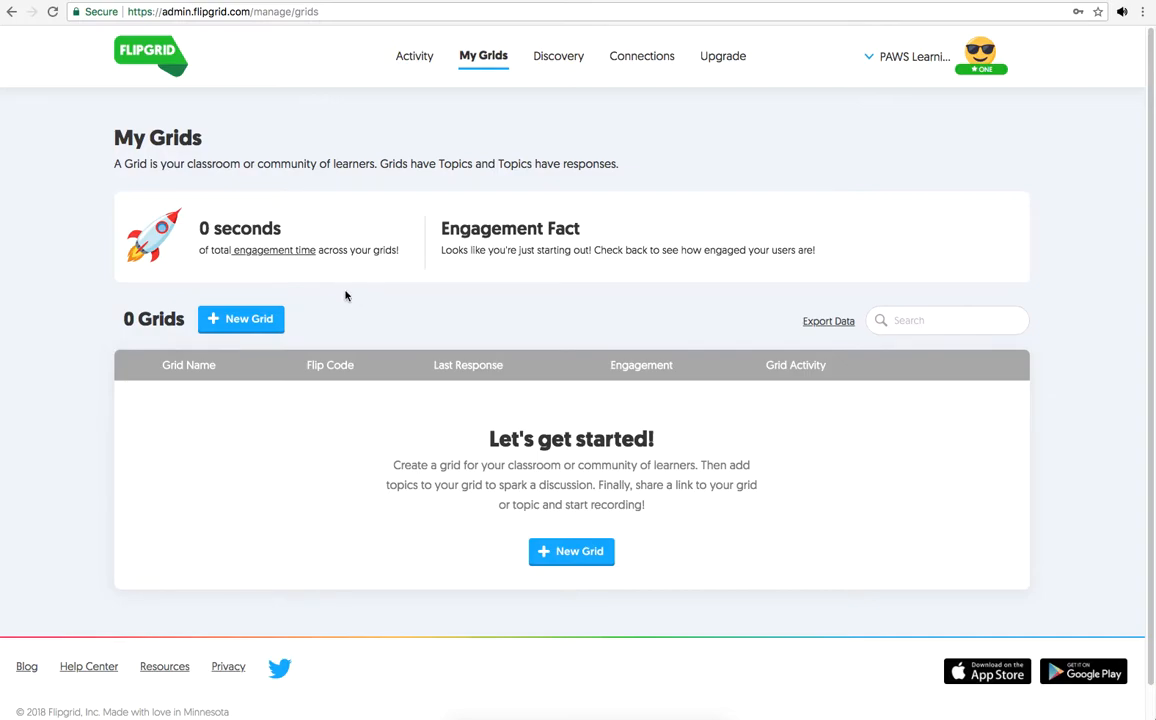
# - Start a new grid, name it "Reflections" and begin editing its purpose
pyautogui.click(213, 320)
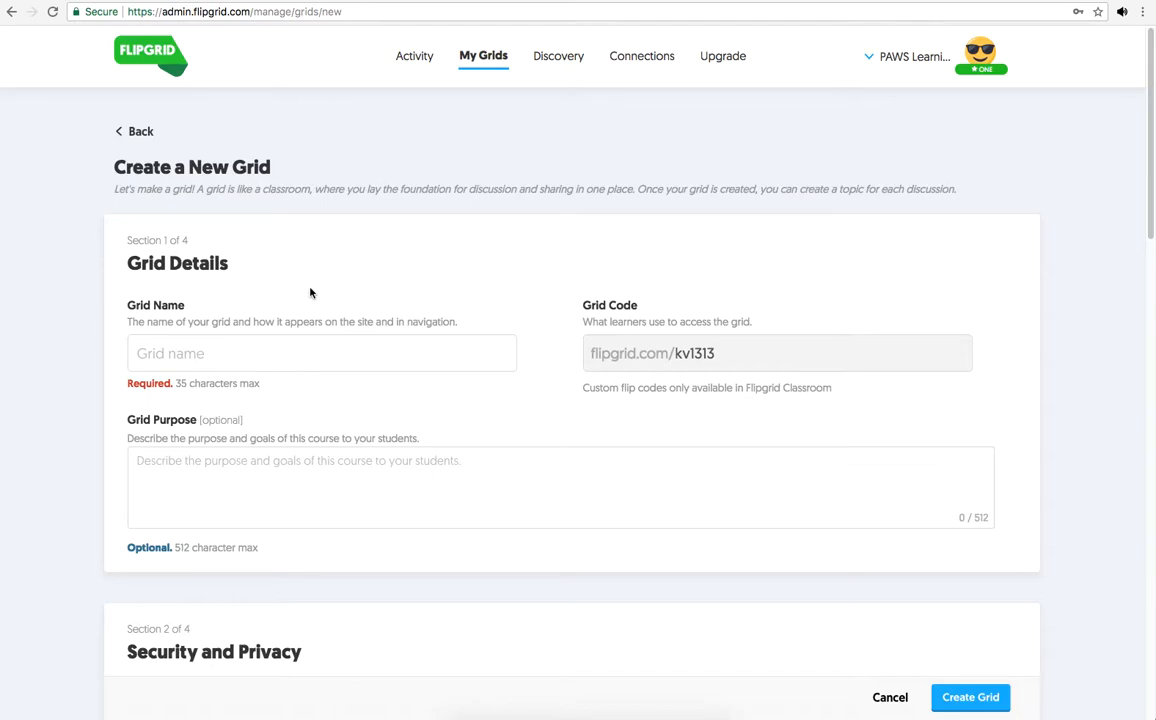
pyautogui.click(149, 353)
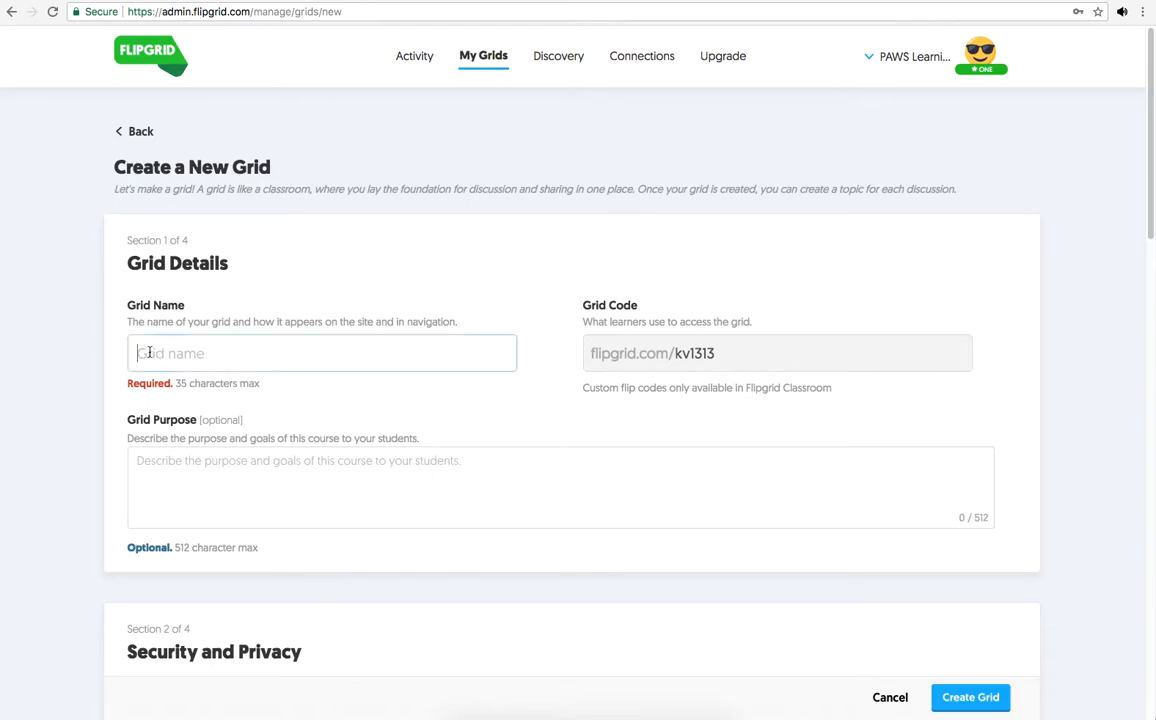
pyautogui.write('R')
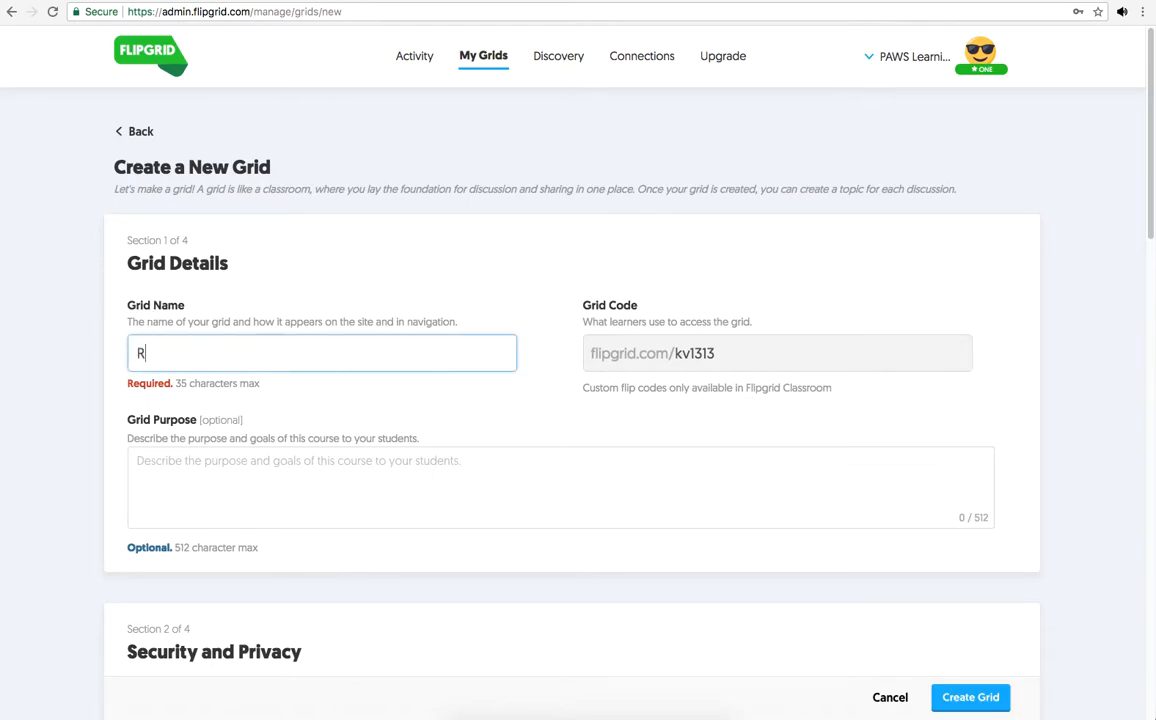
pyautogui.write('eflections')
pyautogui.click(157, 461)
pyautogui.write('reflections')
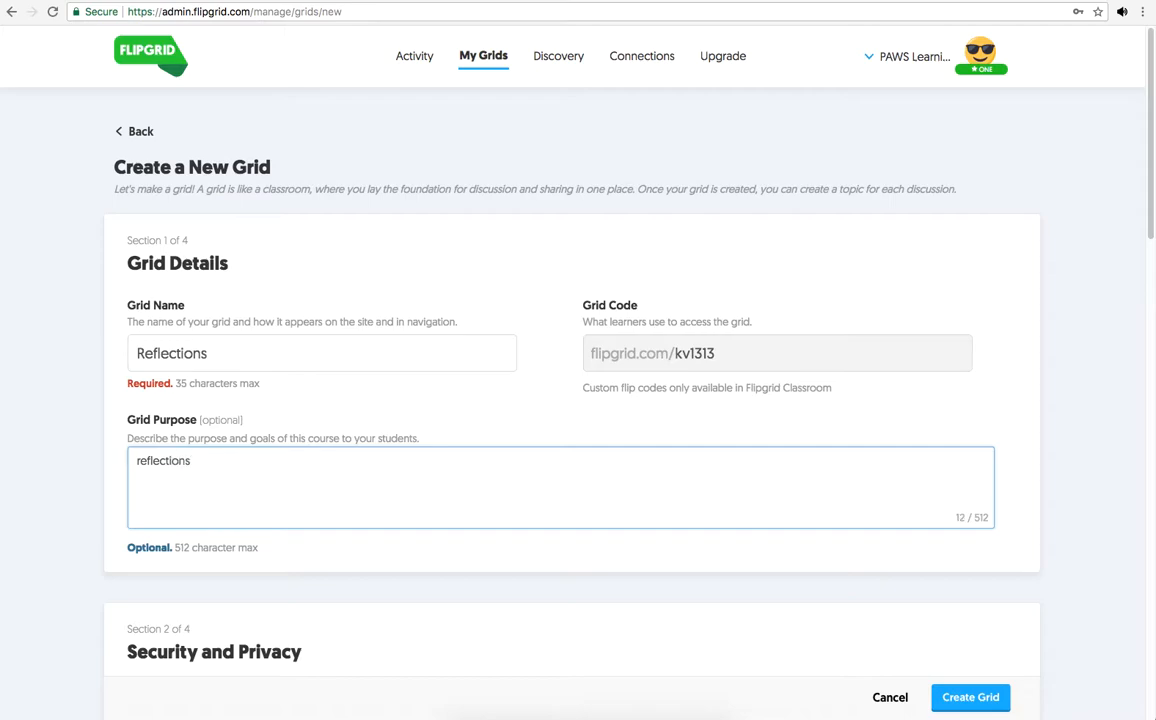
pyautogui.press('BackSpace')
pyautogui.press('BackSpace')
pyautogui.press('BackSpace')
pyautogui.press('BackSpace')
pyautogui.press('BackSpace')
pyautogui.press('BackSpace')
pyautogui.press('BackSpace')
pyautogui.press('BackSpace')
pyautogui.press('BackSpace')
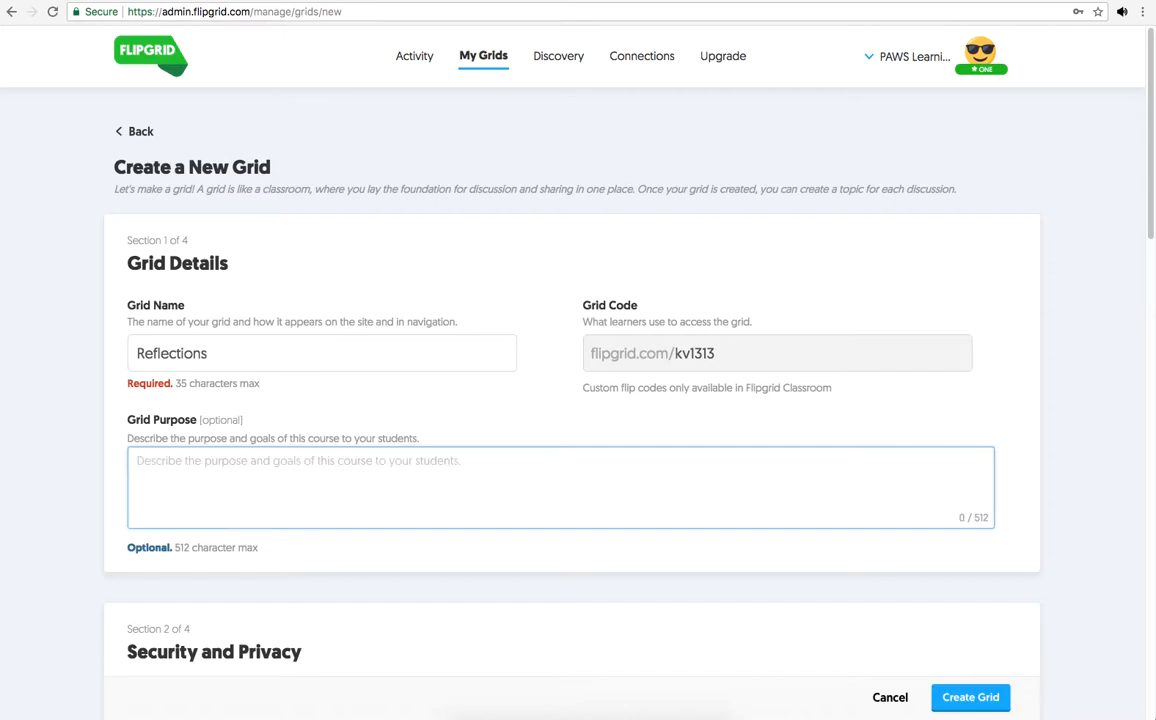
pyautogui.write('Reflec')
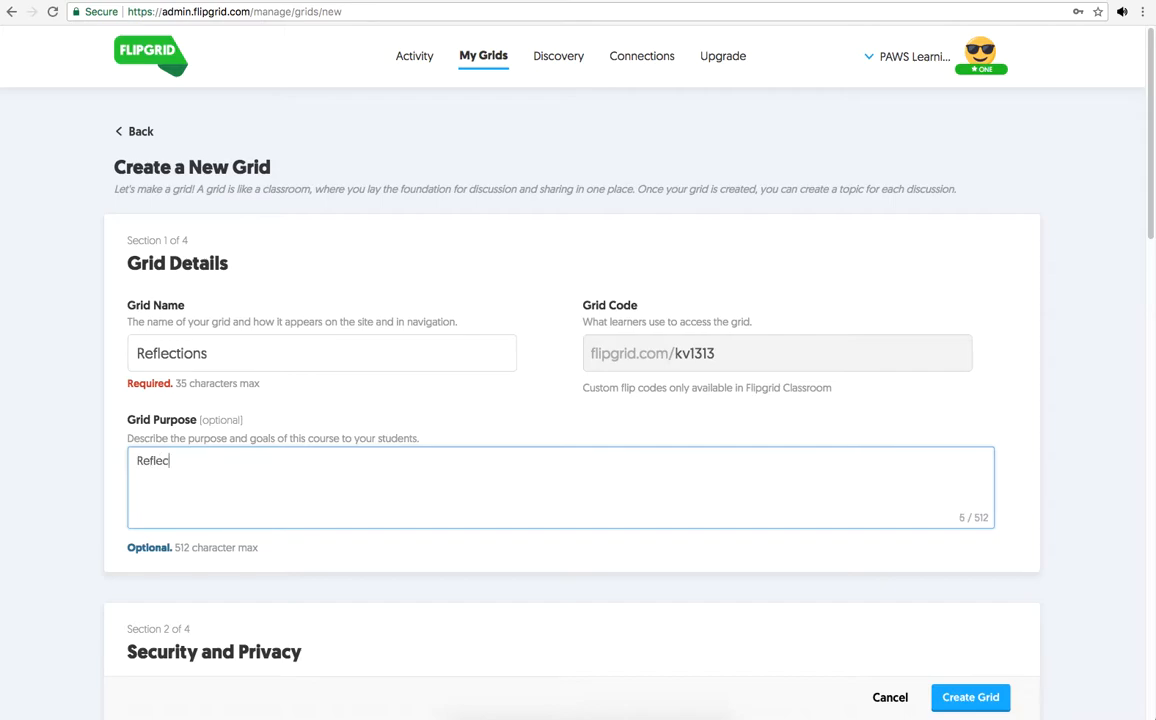
pyautogui.write('ton on')
pyautogui.press('BackSpace')
pyautogui.press('BackSpace')
pyautogui.press('BackSpace')
pyautogui.press('BackSpace')
pyautogui.press('BackSpace')
pyautogui.press('BackSpace')
pyautogui.press('BackSpace')
pyautogui.press('BackSpace')
pyautogui.press('BackSpace')
pyautogui.press('BackSpace')
pyautogui.press('BackSpace')
pyautogui.press('BackSpace')
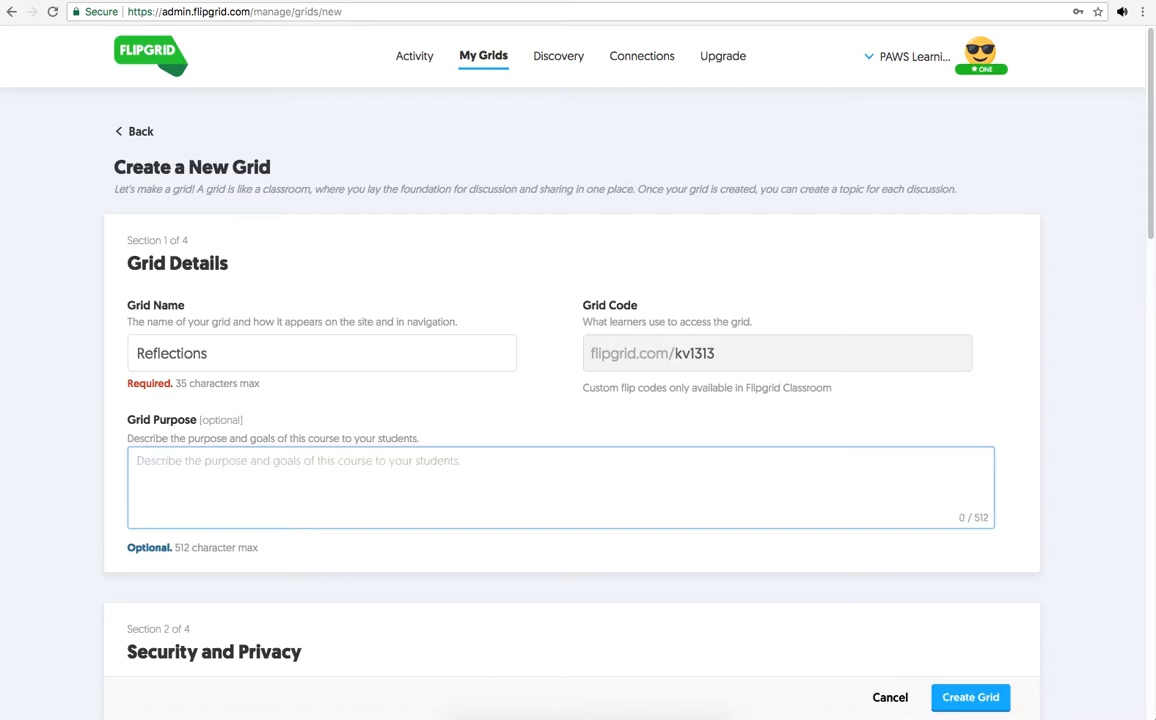
# - Enter "Reflect on learning opportunity." as the grid purpose and turn on Grid Followers under Security and Privacy
pyautogui.write('Reflect')
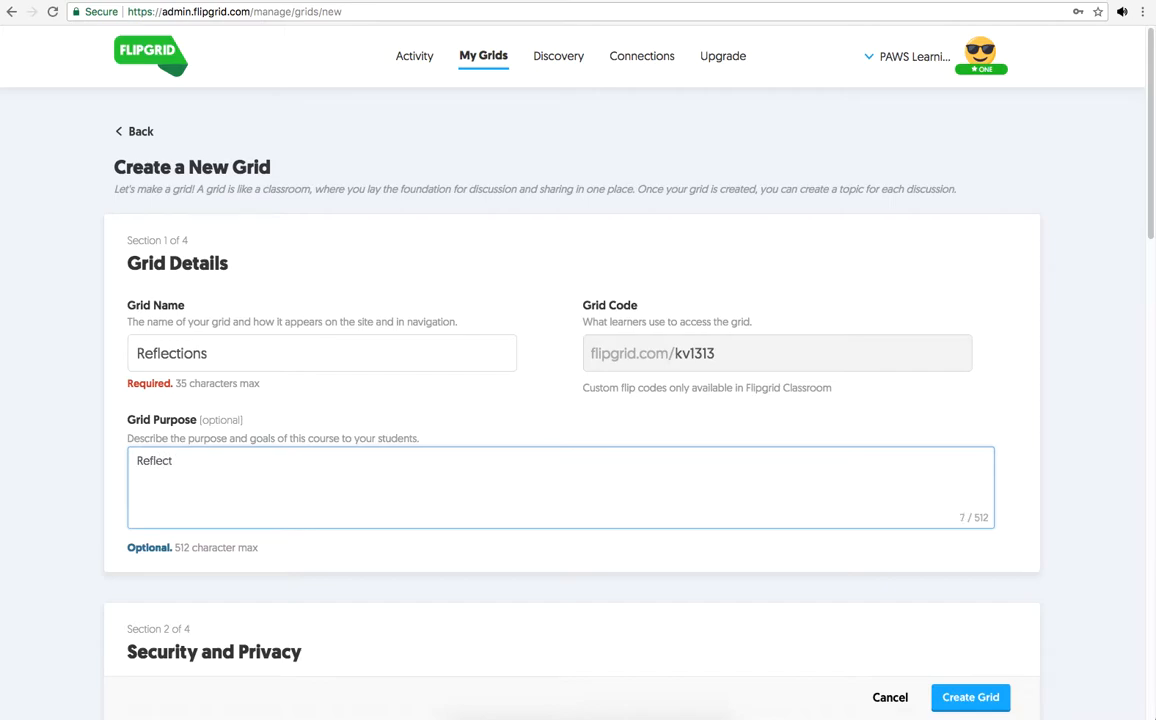
pyautogui.write(' on learning opportunity.')
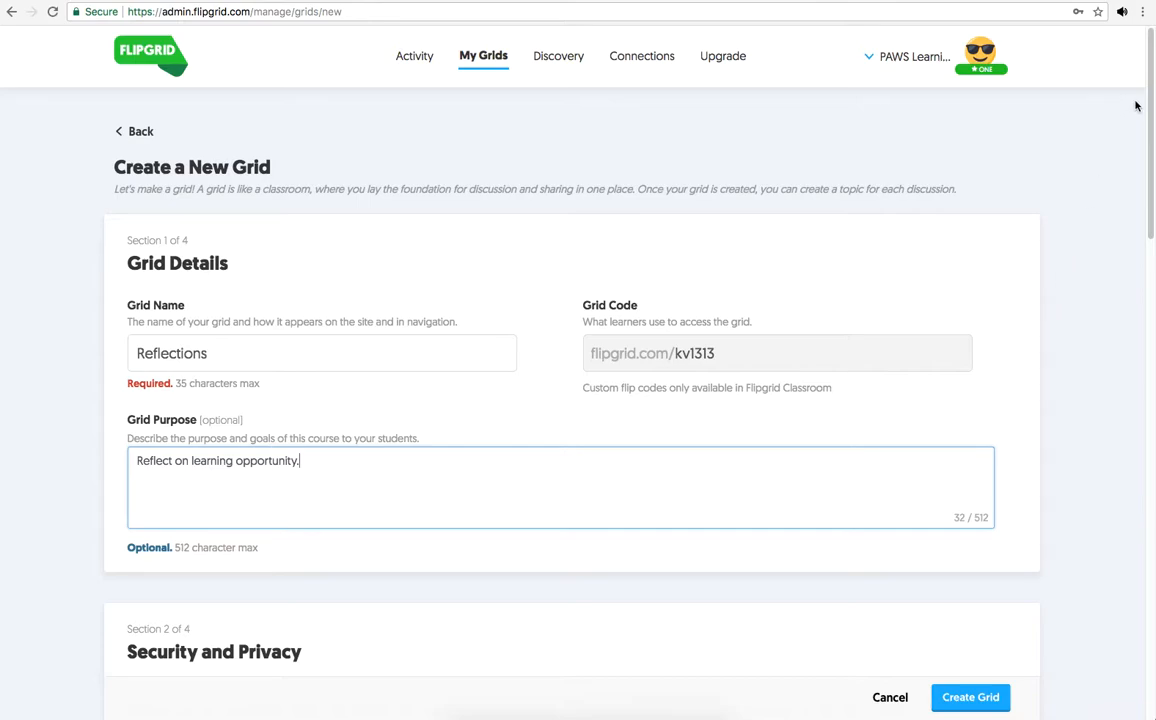
pyautogui.moveTo(1151, 94); pyautogui.dragTo(1143, 256)
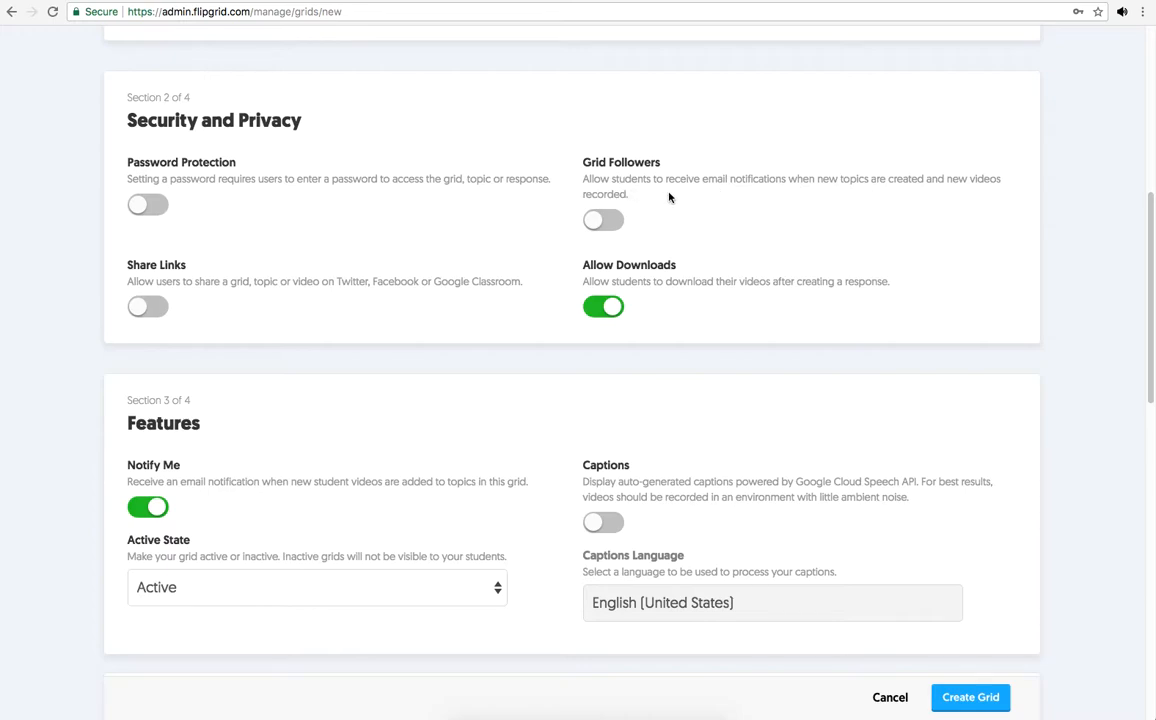
pyautogui.click(595, 222)
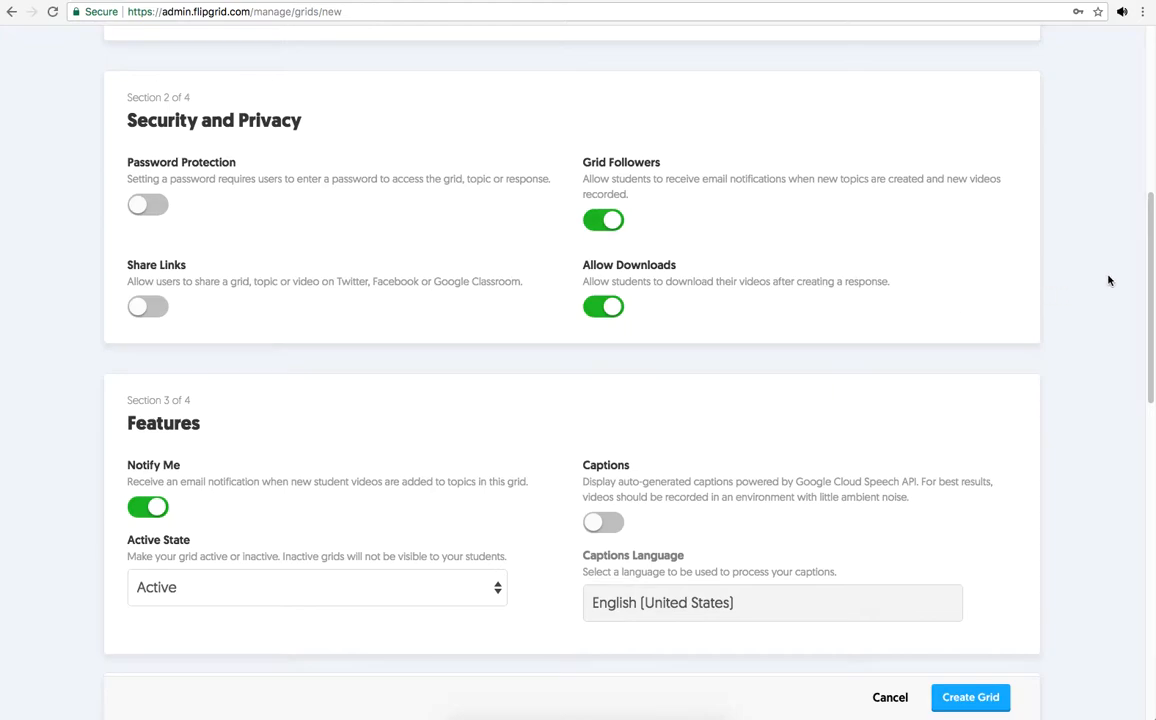
# - Choose Active as the grid's active state in the Features section
pyautogui.moveTo(1149, 258); pyautogui.dragTo(1149, 352)
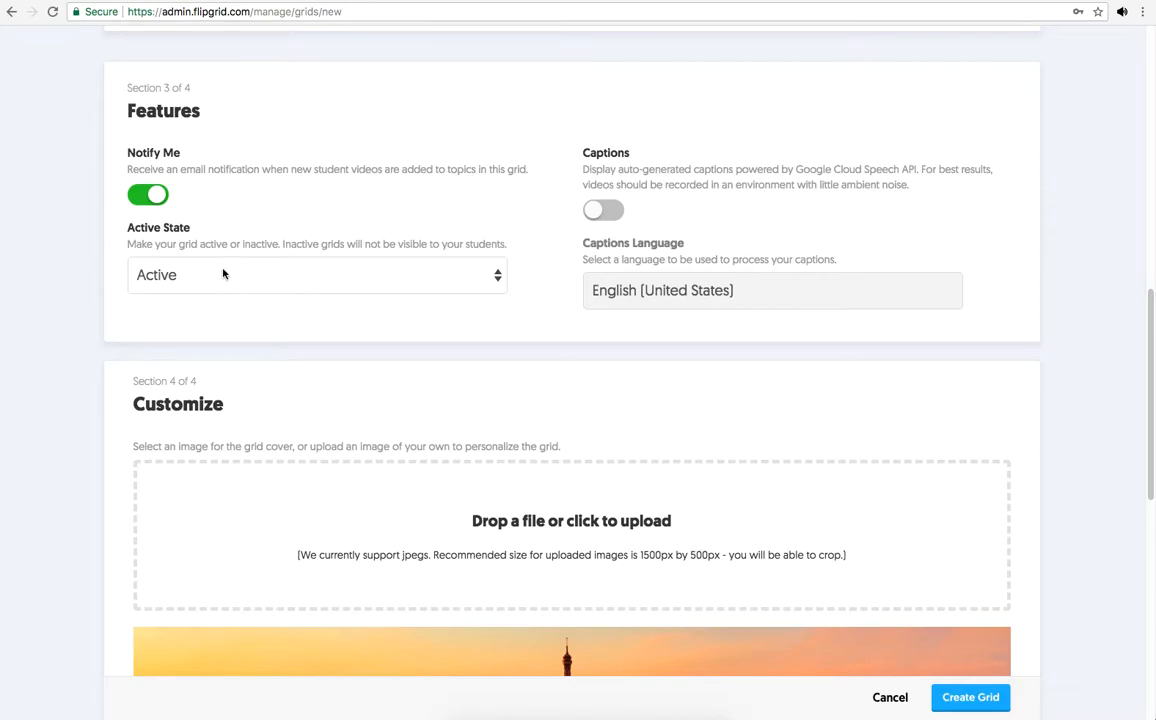
pyautogui.click(498, 276)
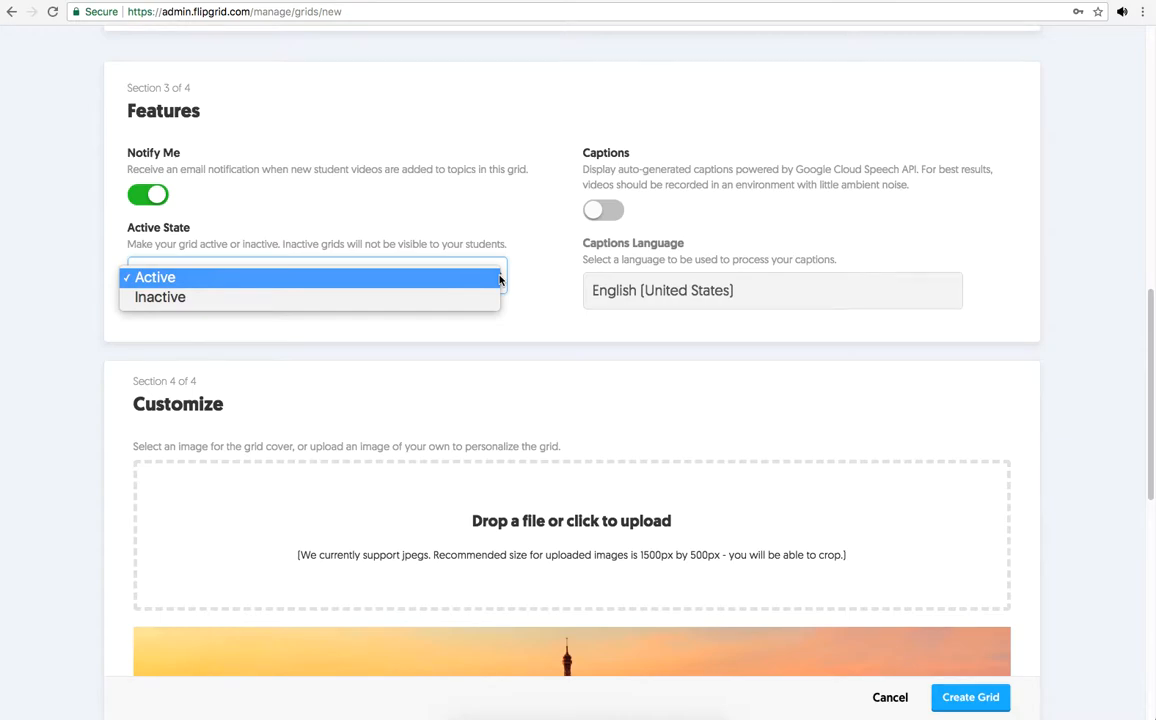
pyautogui.click(192, 279)
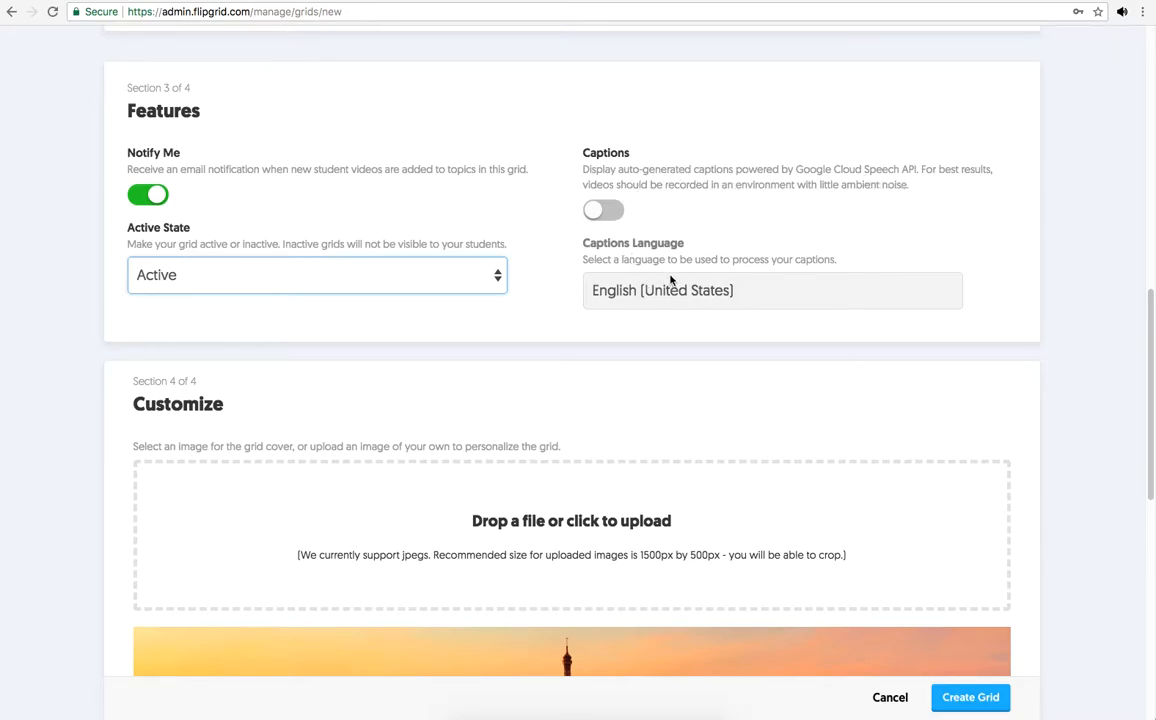
# - Choose the featured sunset-over-grassy-hills image as the grid cover and create the grid
pyautogui.moveTo(1152, 302); pyautogui.dragTo(1122, 395)
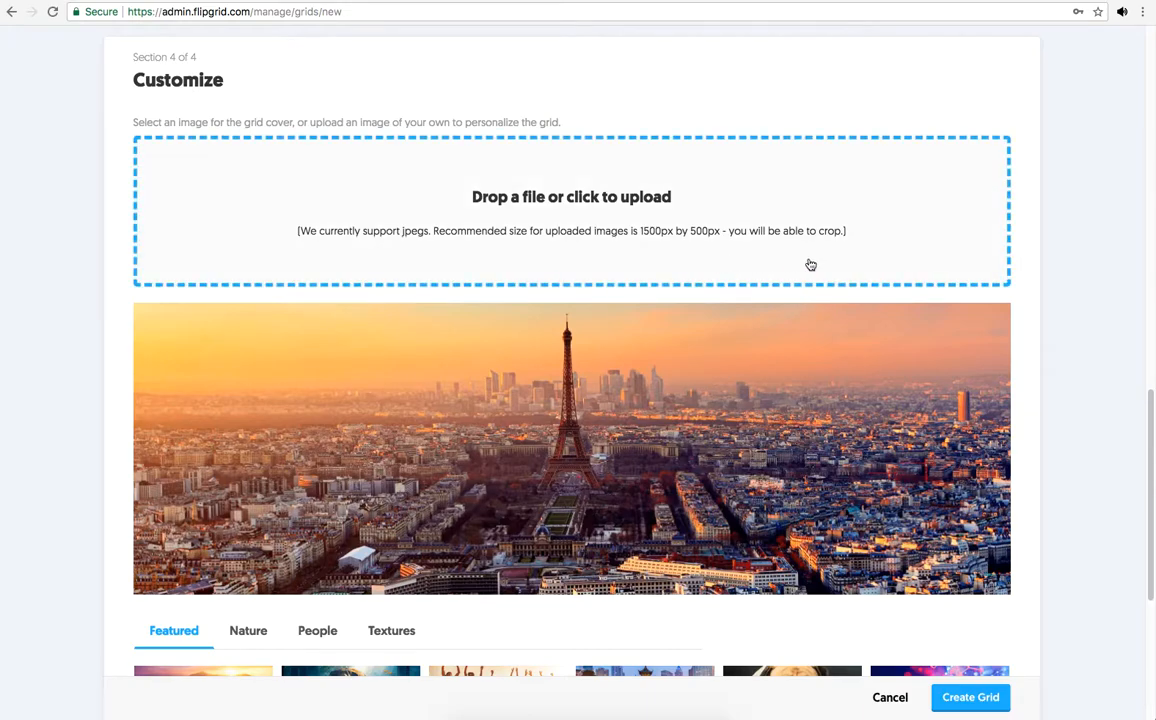
pyautogui.moveTo(1150, 400); pyautogui.dragTo(1142, 512)
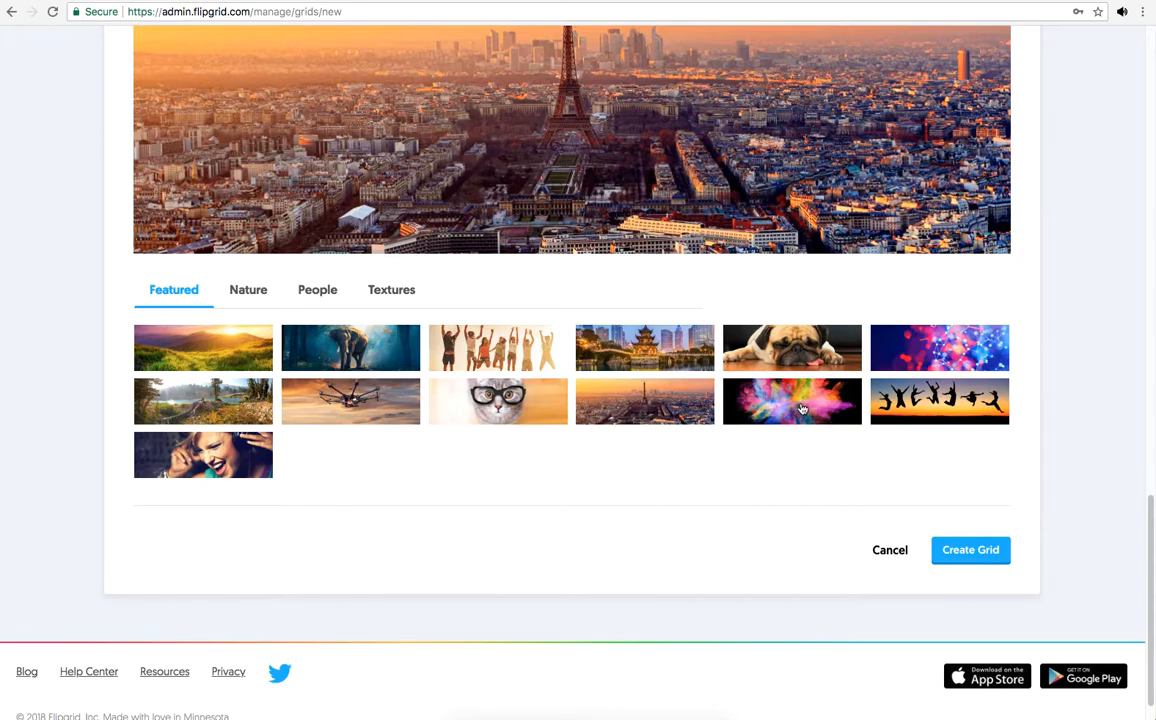
pyautogui.click(218, 348)
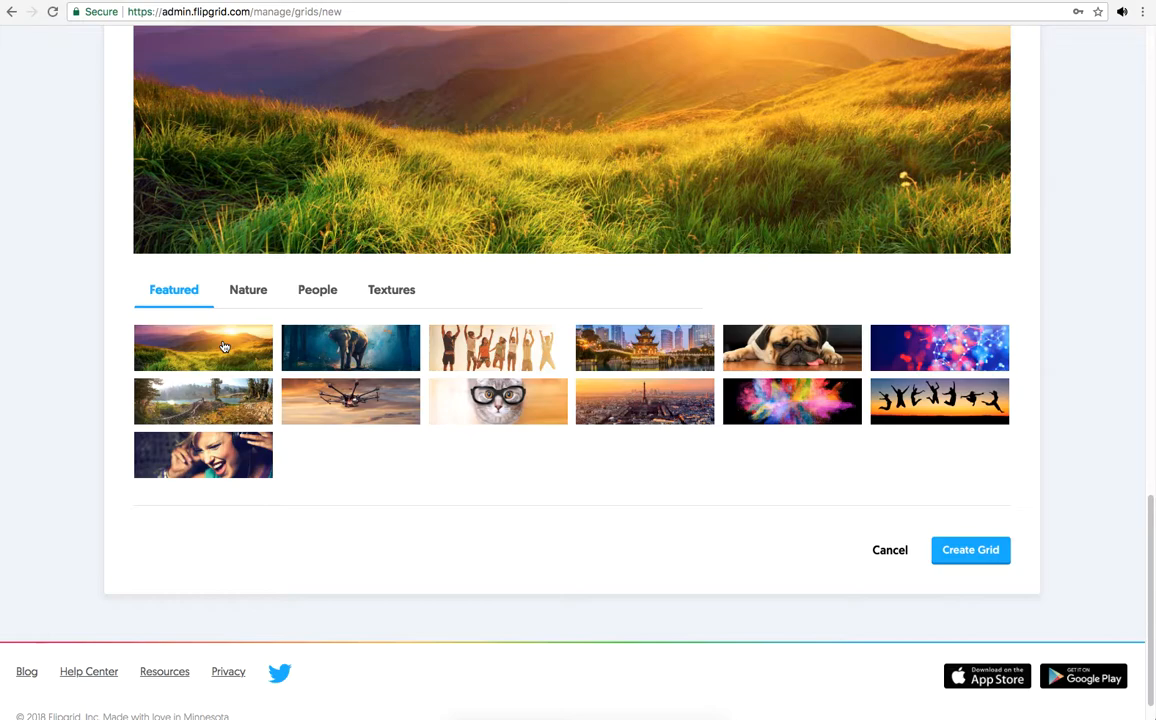
pyautogui.click(976, 552)
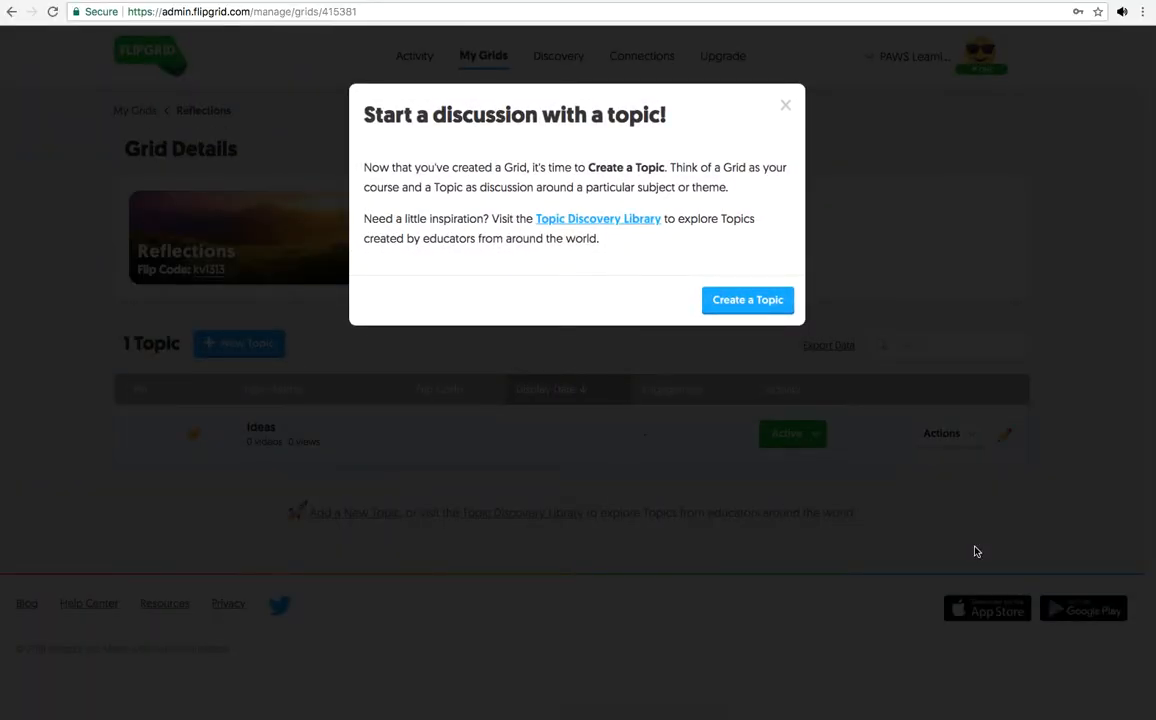